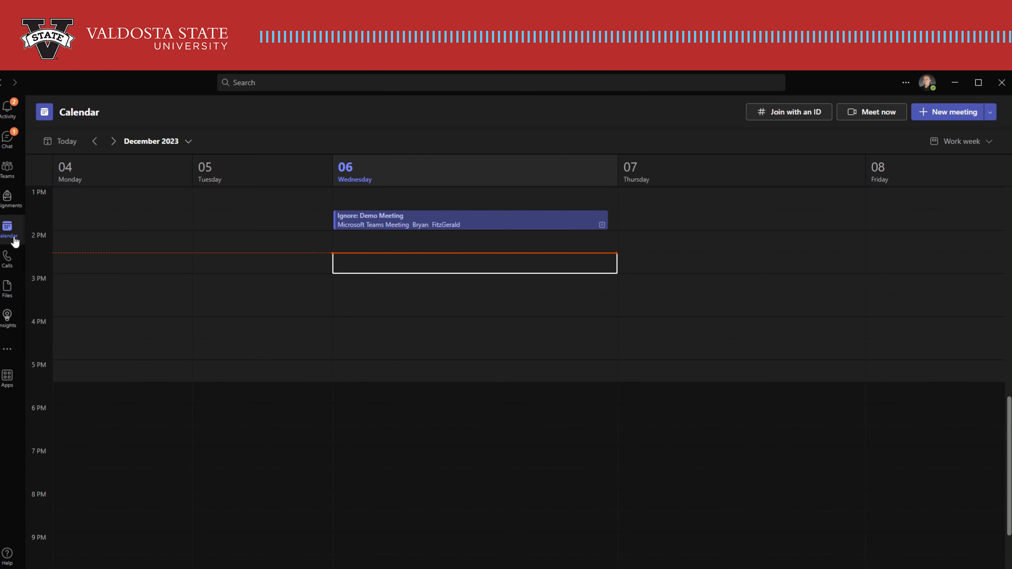
Open the Ignore: Demo Meeting for editing and create two breakout rooms for it.
{"action": "right_click", "coordinate": [439, 226]}
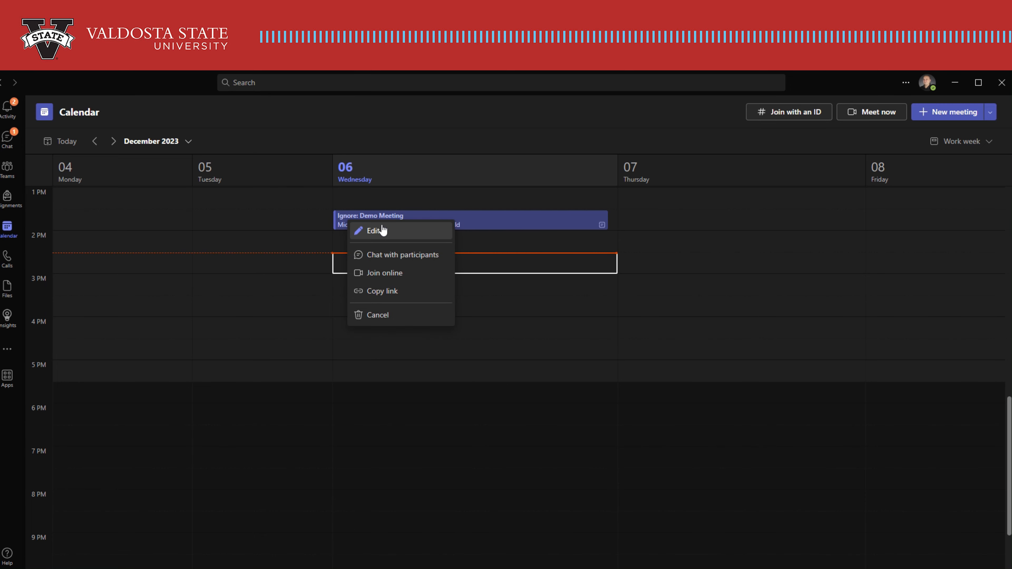
{"action": "left_click", "coordinate": [371, 231]}
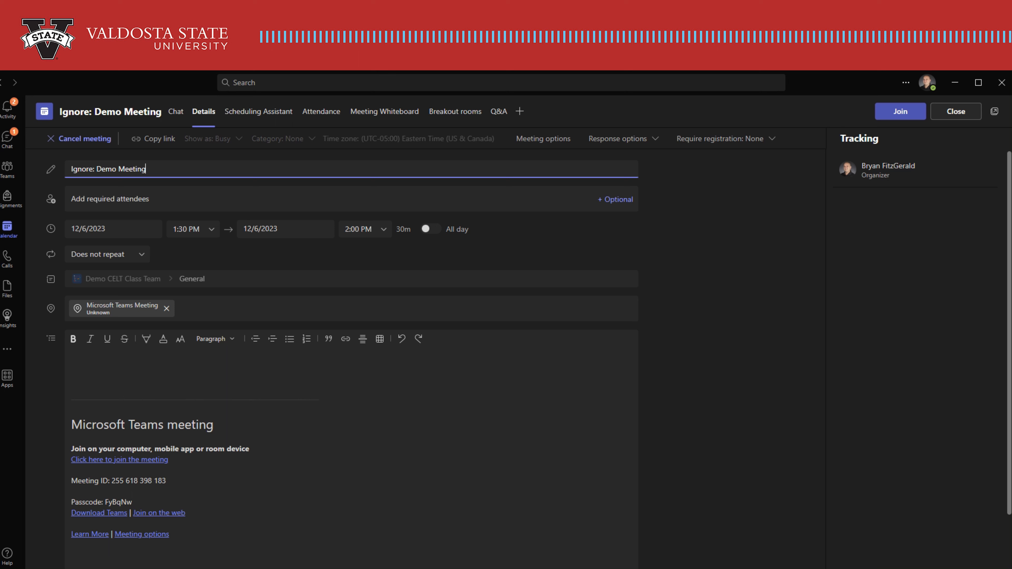
{"action": "left_click", "coordinate": [478, 112]}
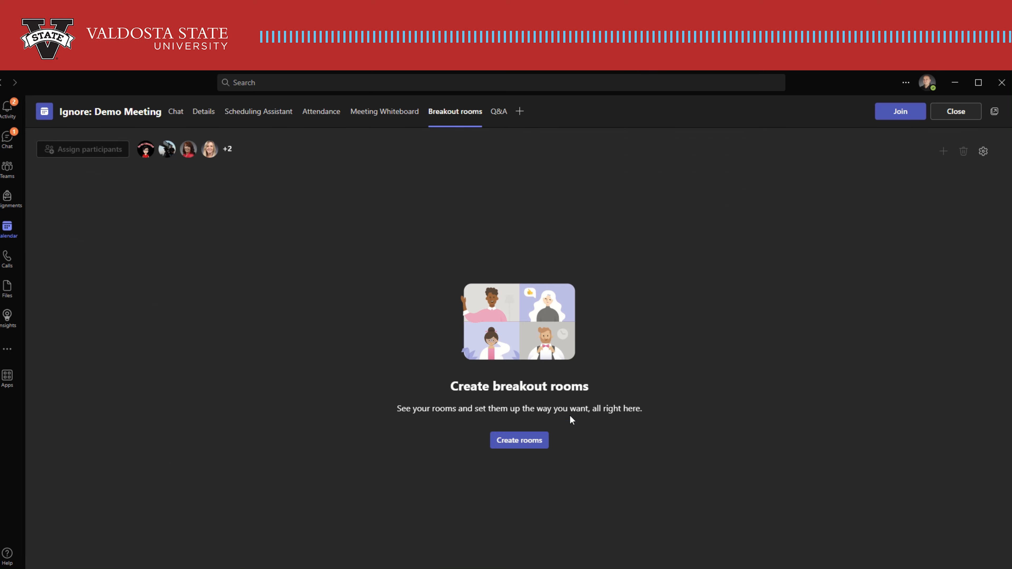
{"action": "left_click", "coordinate": [525, 444]}
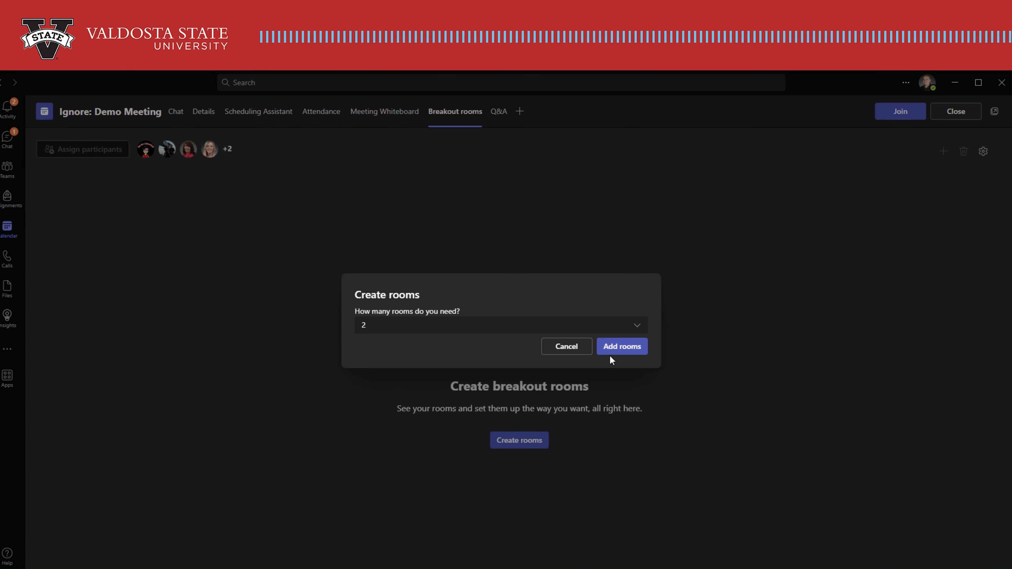
{"action": "left_click", "coordinate": [637, 327]}
{"action": "left_click", "coordinate": [639, 329]}
{"action": "left_click", "coordinate": [628, 351]}
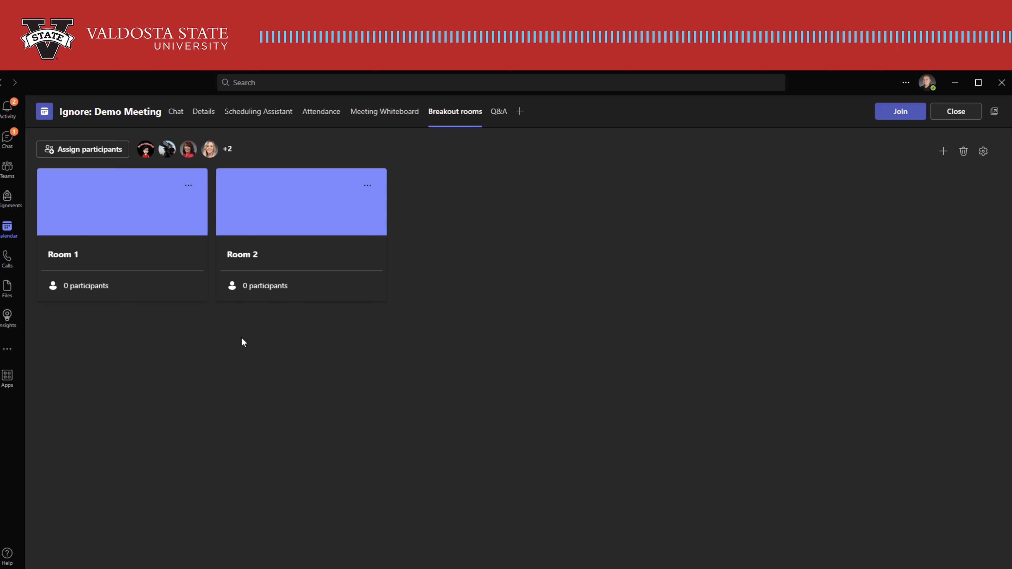
Start assigning participants to the breakout rooms, choosing manual assignment.
{"action": "left_click", "coordinate": [190, 185]}
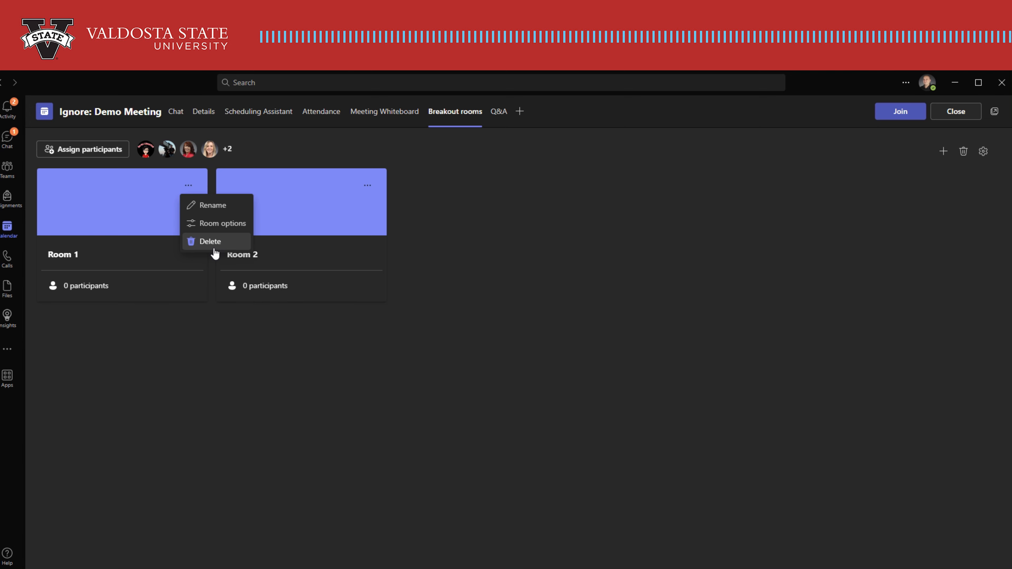
{"action": "left_click", "coordinate": [219, 395]}
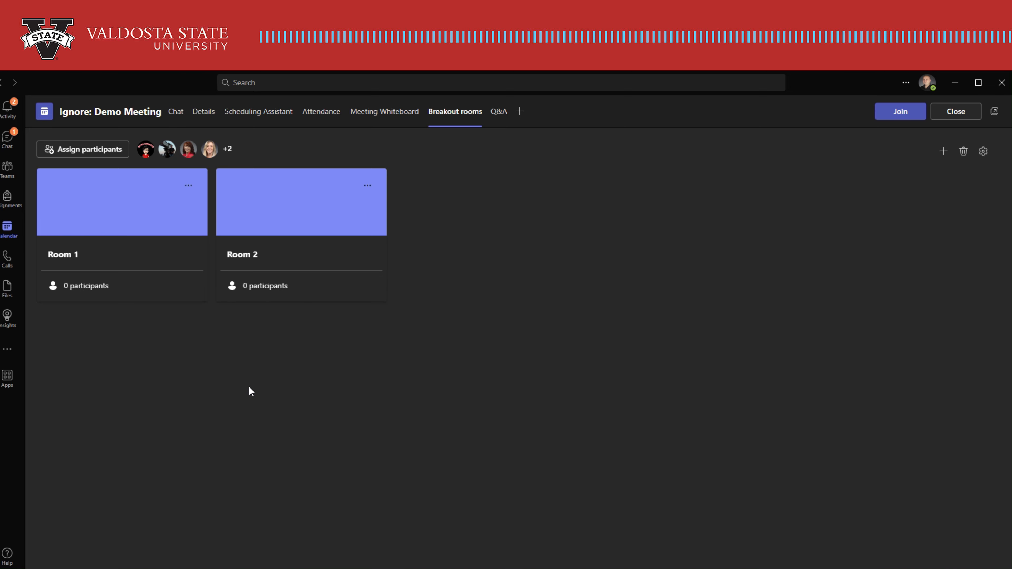
{"action": "left_click", "coordinate": [97, 153]}
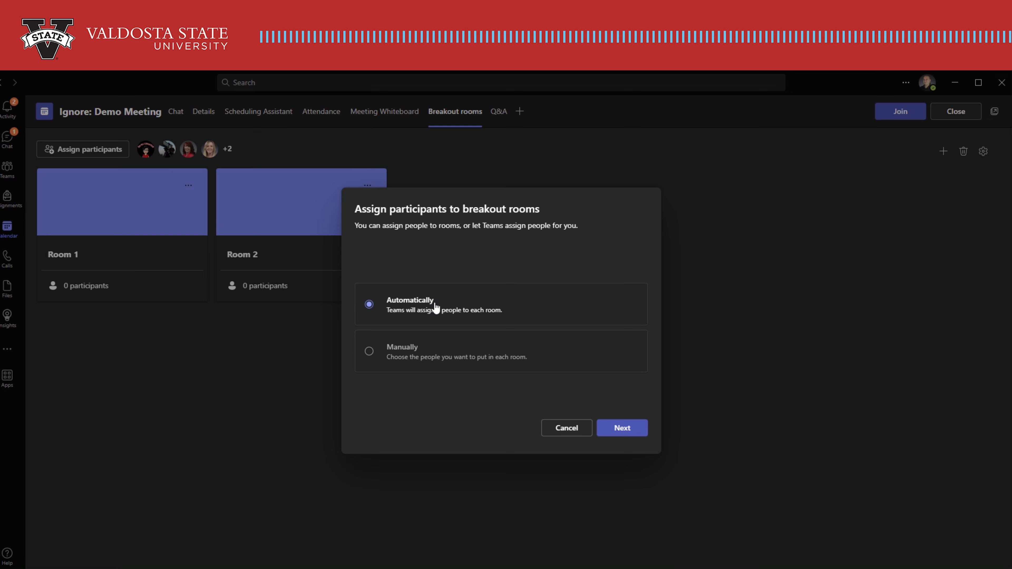
{"action": "left_click", "coordinate": [414, 362]}
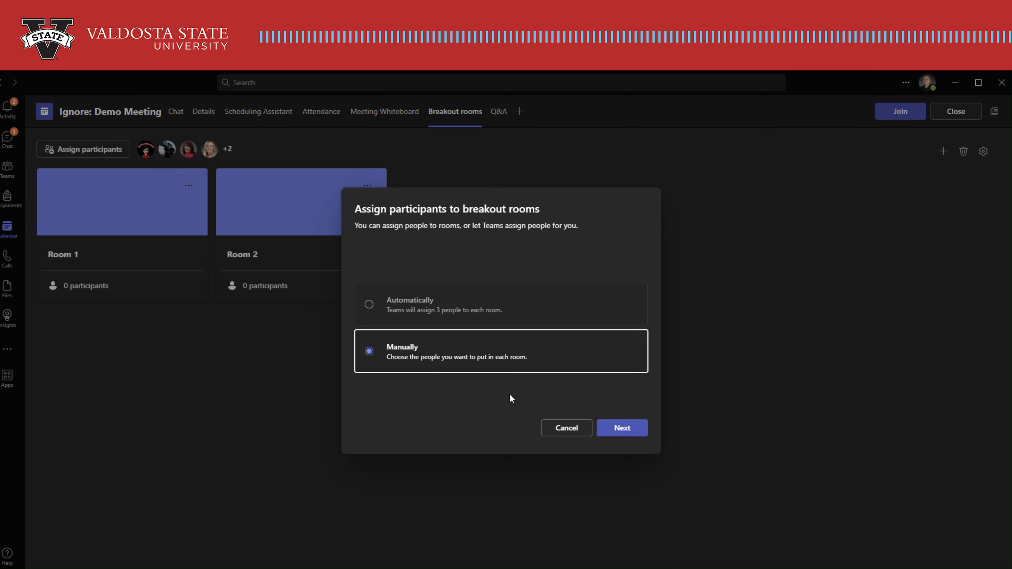
{"action": "left_click", "coordinate": [626, 428]}
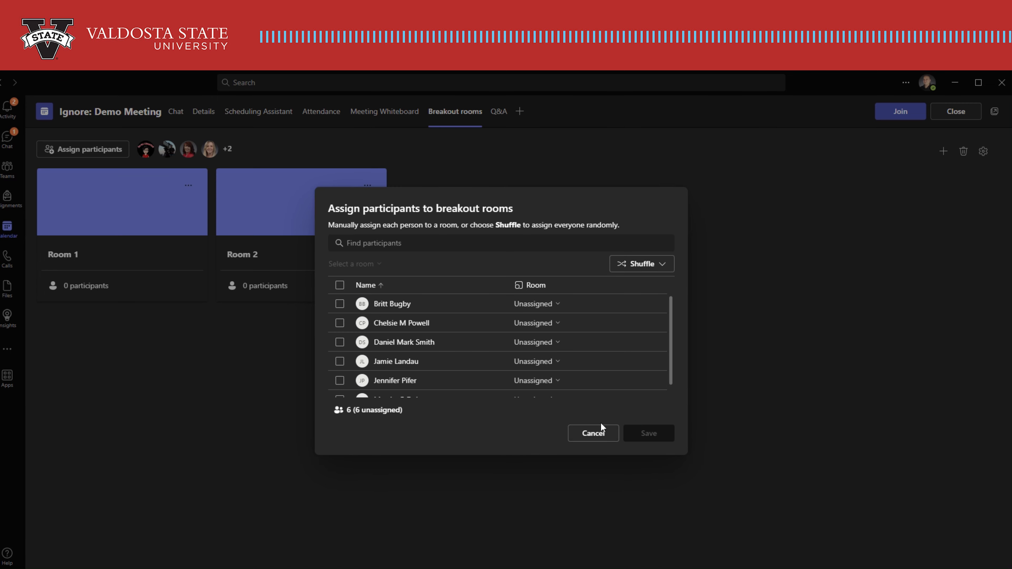
Select the first, second and fourth participants in the list and assign them together to Room 1.
{"action": "left_click", "coordinate": [339, 304]}
{"action": "left_click", "coordinate": [339, 323]}
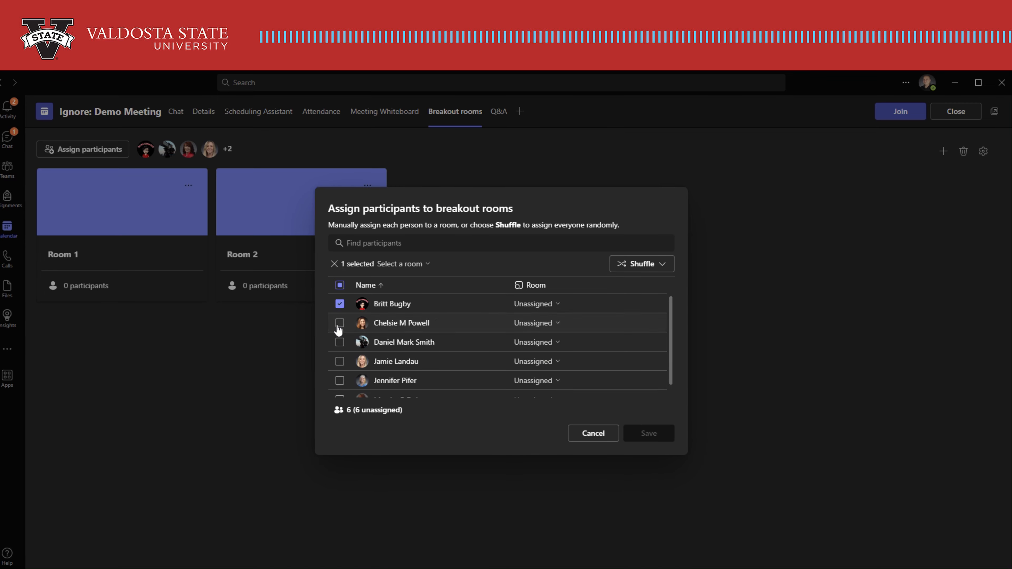
{"action": "left_click", "coordinate": [339, 360]}
{"action": "left_click", "coordinate": [402, 263]}
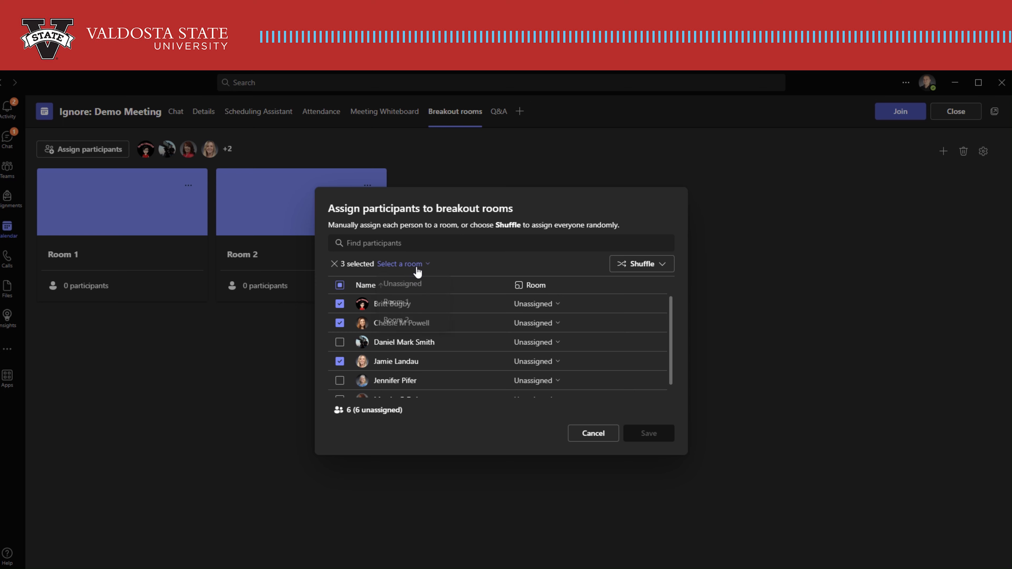
{"action": "left_click", "coordinate": [409, 301]}
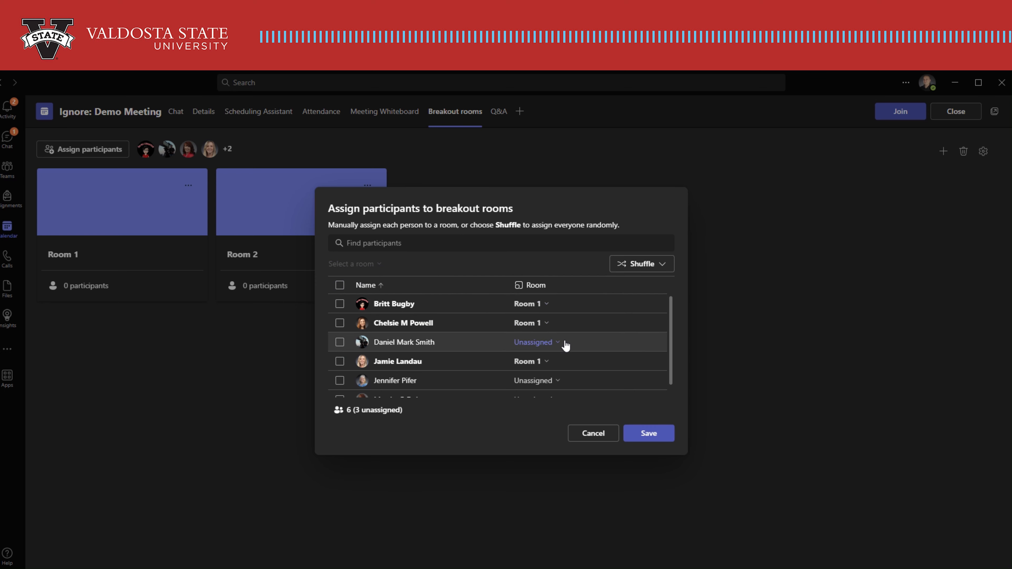
Assign each of the remaining three participants to Room 2 and save the room assignments.
{"action": "left_click", "coordinate": [556, 342]}
{"action": "left_click", "coordinate": [559, 399]}
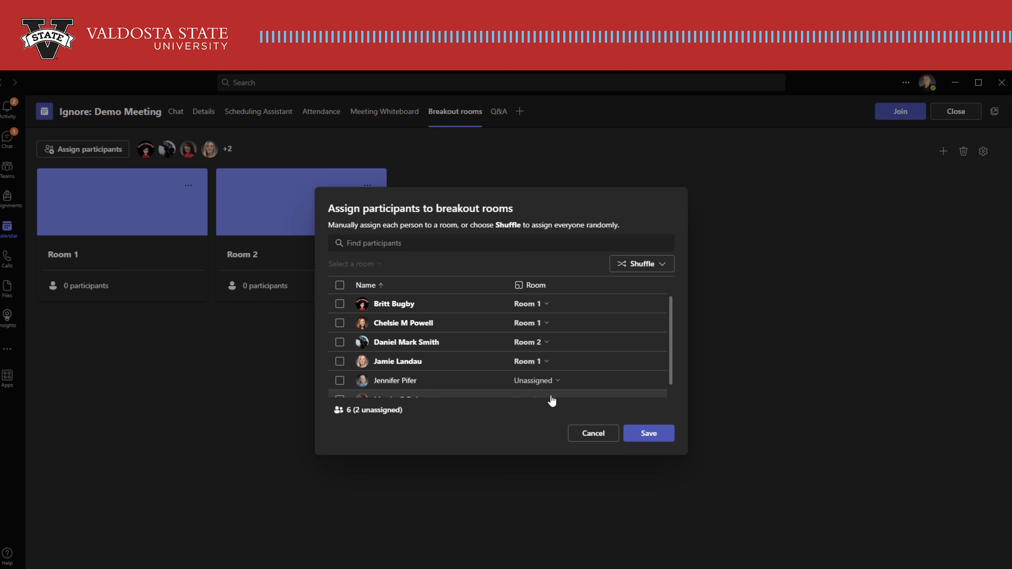
{"action": "left_click", "coordinate": [538, 381]}
{"action": "left_click", "coordinate": [542, 436]}
{"action": "scroll", "coordinate": [533, 368], "scroll_direction": "down", "scroll_amount": 1}
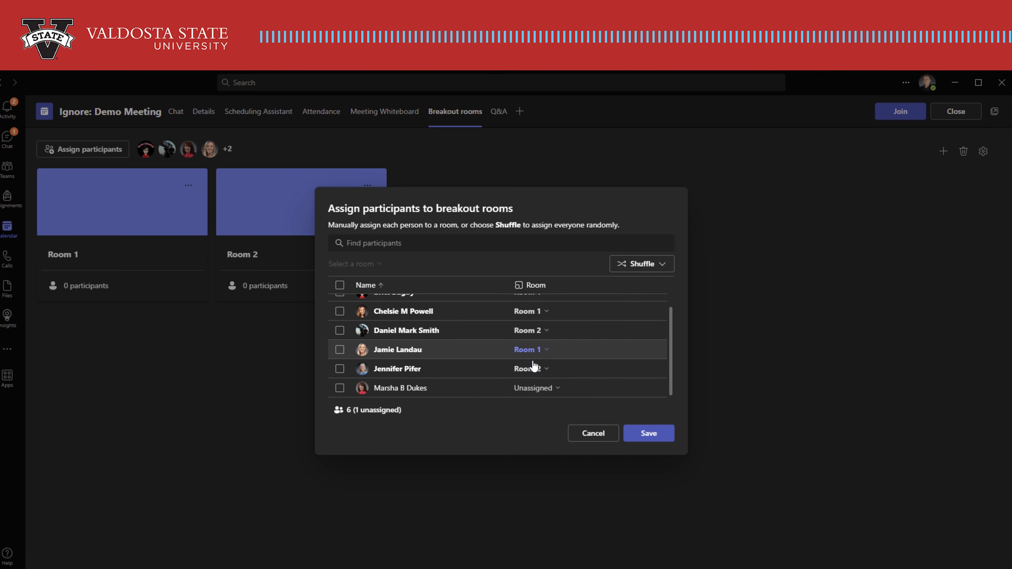
{"action": "left_click", "coordinate": [536, 388]}
{"action": "left_click", "coordinate": [542, 442]}
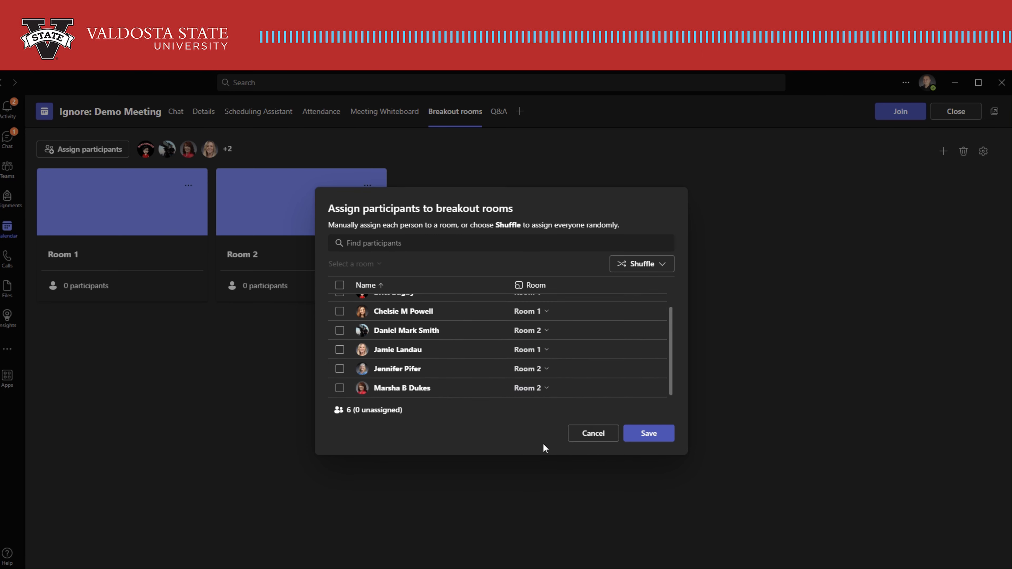
{"action": "left_click", "coordinate": [649, 433]}
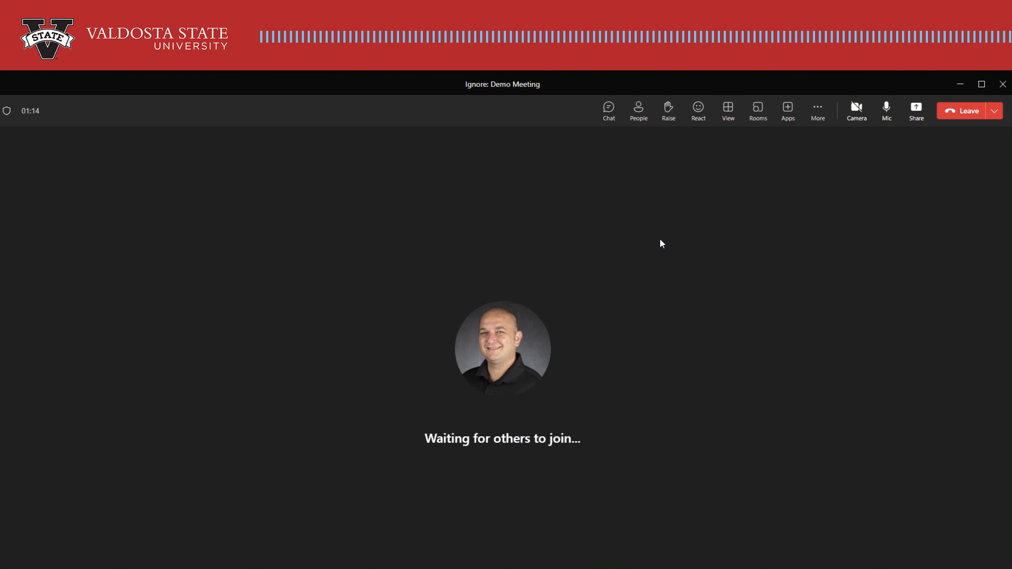
Open the breakout rooms panel in the running meeting and expand both rooms' participant lists.
{"action": "left_click", "coordinate": [758, 114]}
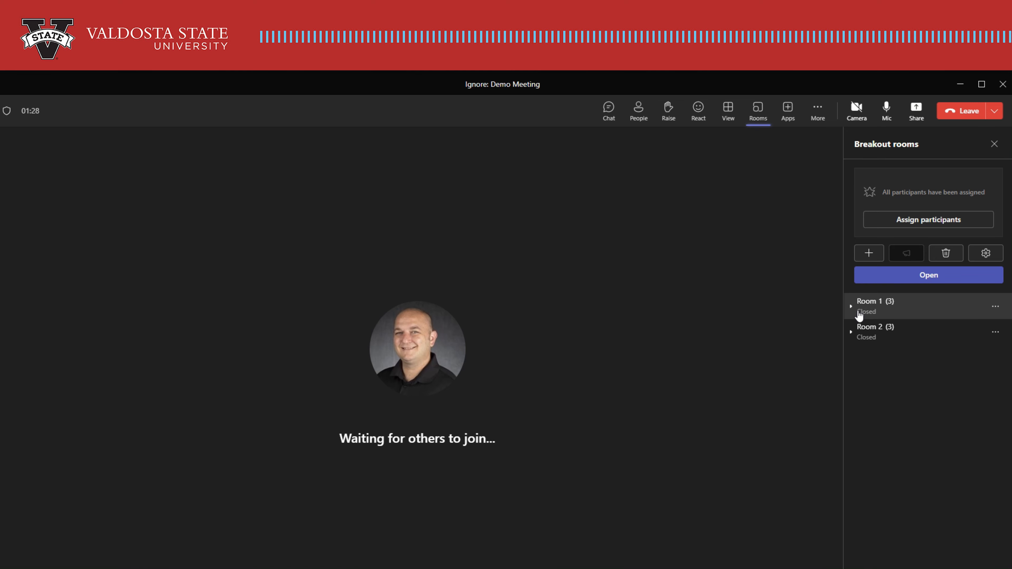
{"action": "left_click", "coordinate": [852, 307]}
{"action": "left_click", "coordinate": [851, 375]}
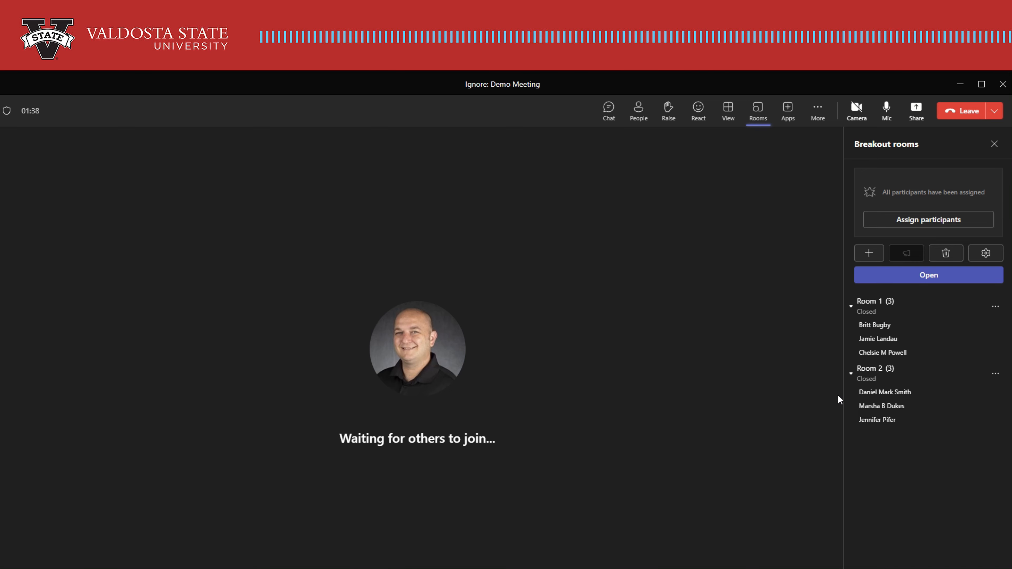
Reopen participant assignment and move the second participant from Room 1 to Room 2.
{"action": "left_click", "coordinate": [918, 222]}
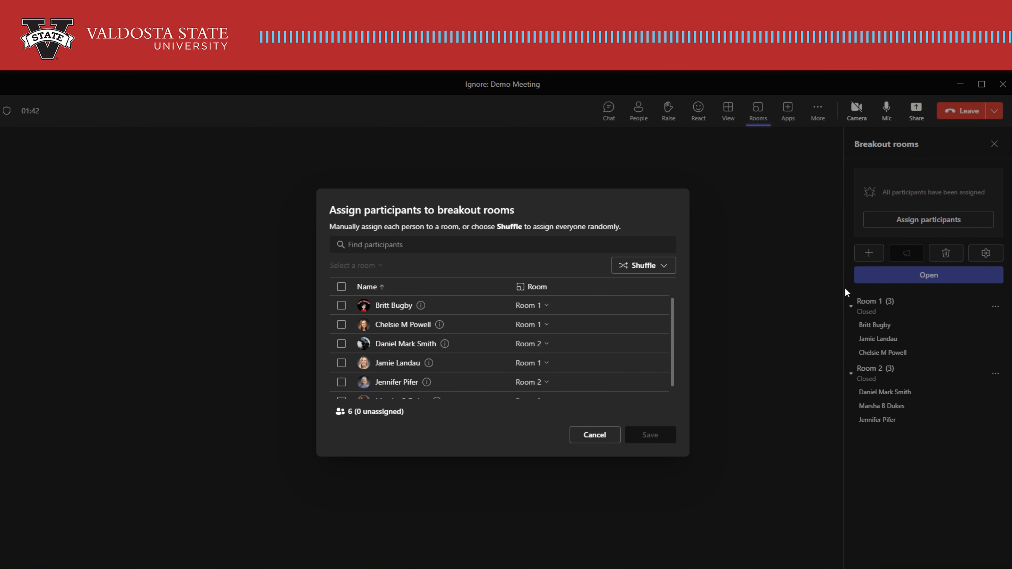
{"action": "left_click", "coordinate": [540, 328]}
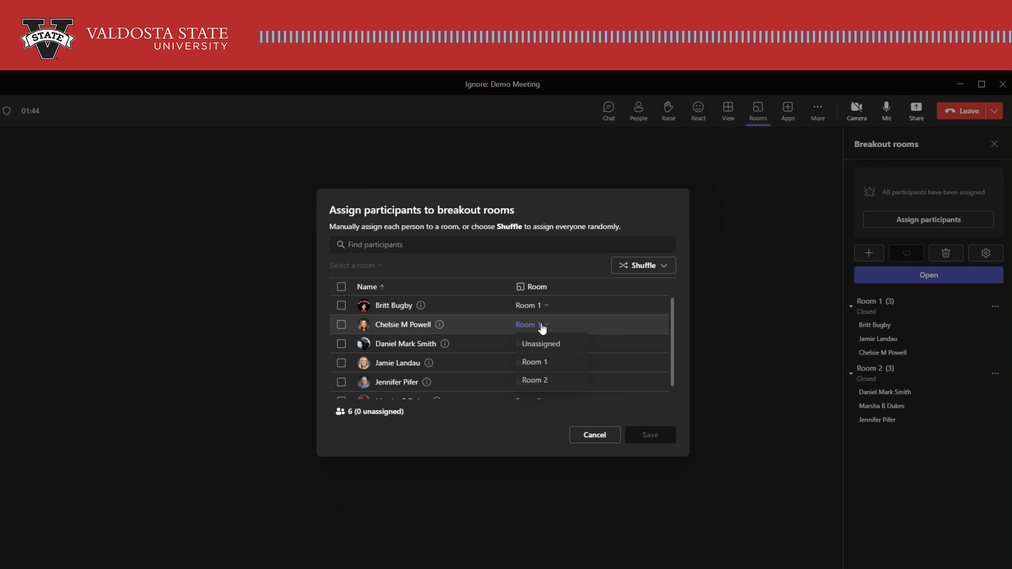
{"action": "left_click", "coordinate": [558, 386]}
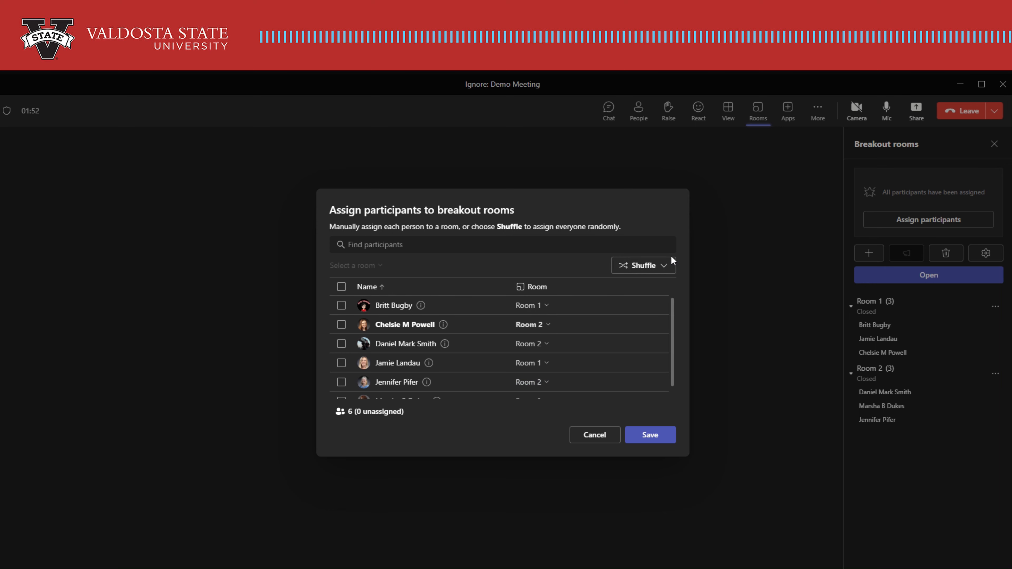
Shuffle everyone randomly into the rooms and save the new assignments.
{"action": "left_click", "coordinate": [665, 266]}
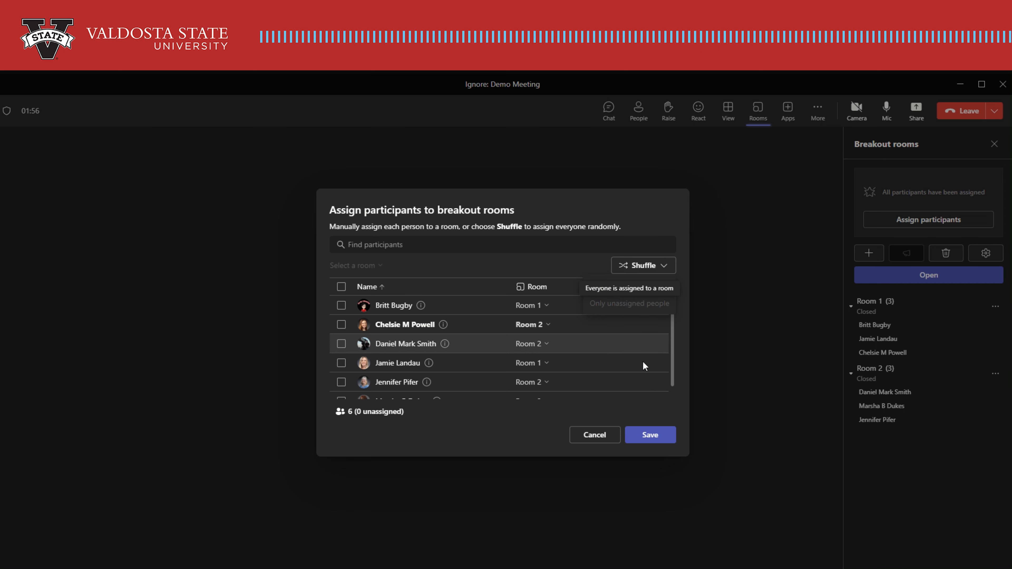
{"action": "left_click", "coordinate": [621, 287]}
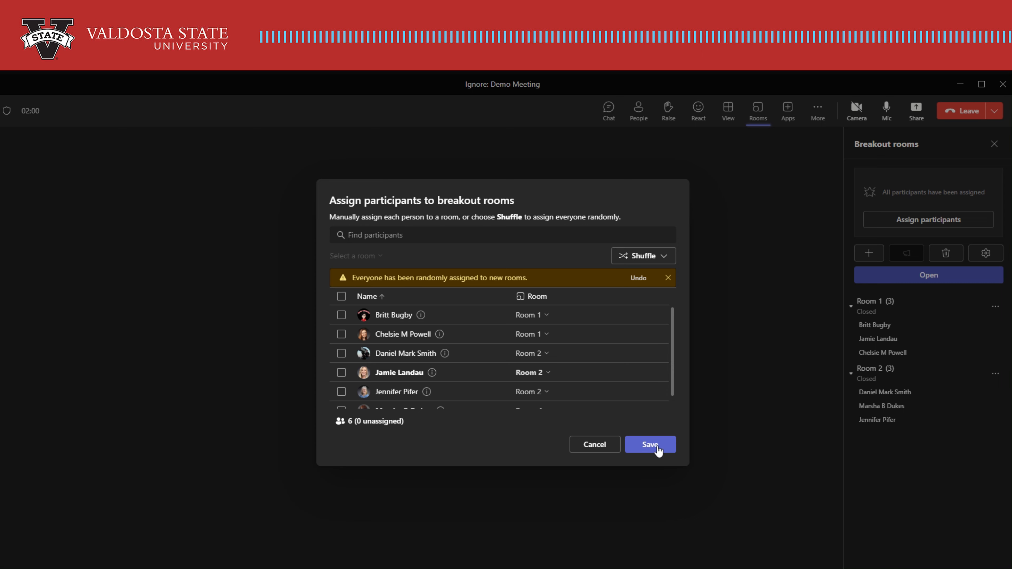
{"action": "left_click", "coordinate": [650, 444]}
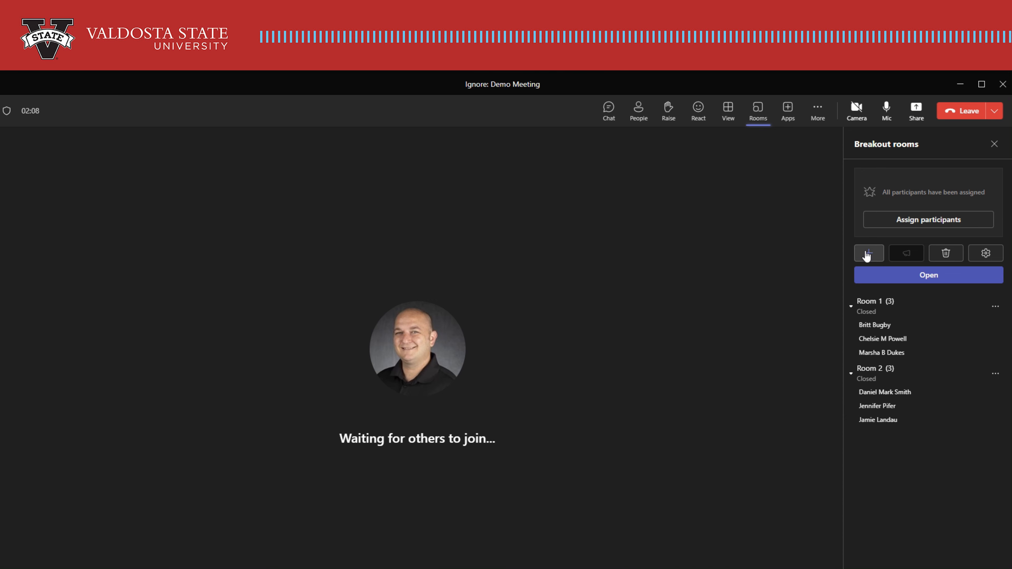
Reopen the breakout rooms panel to create rooms and open the number-of-rooms selector.
{"action": "left_click", "coordinate": [992, 308]}
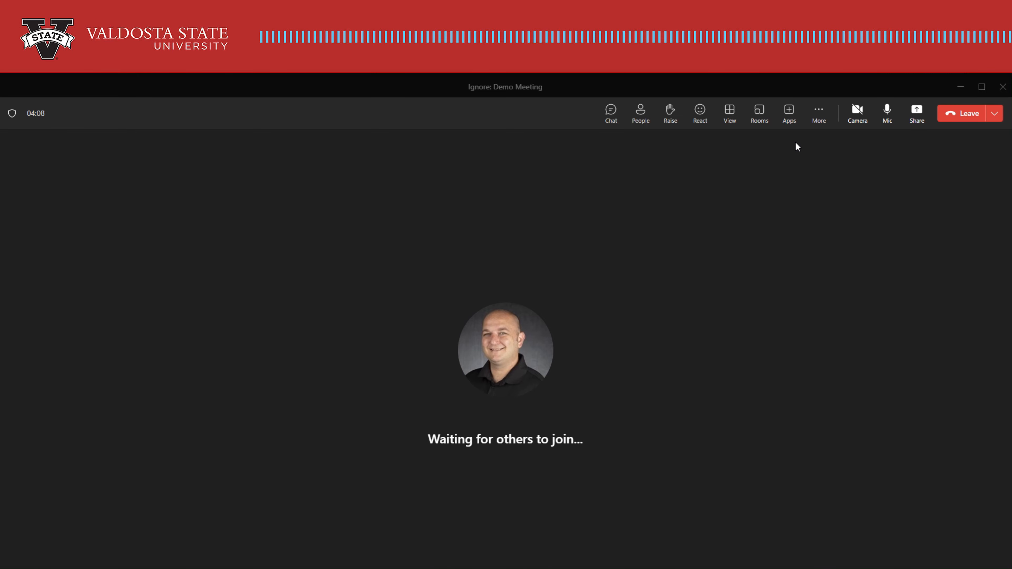
{"action": "left_click", "coordinate": [756, 122]}
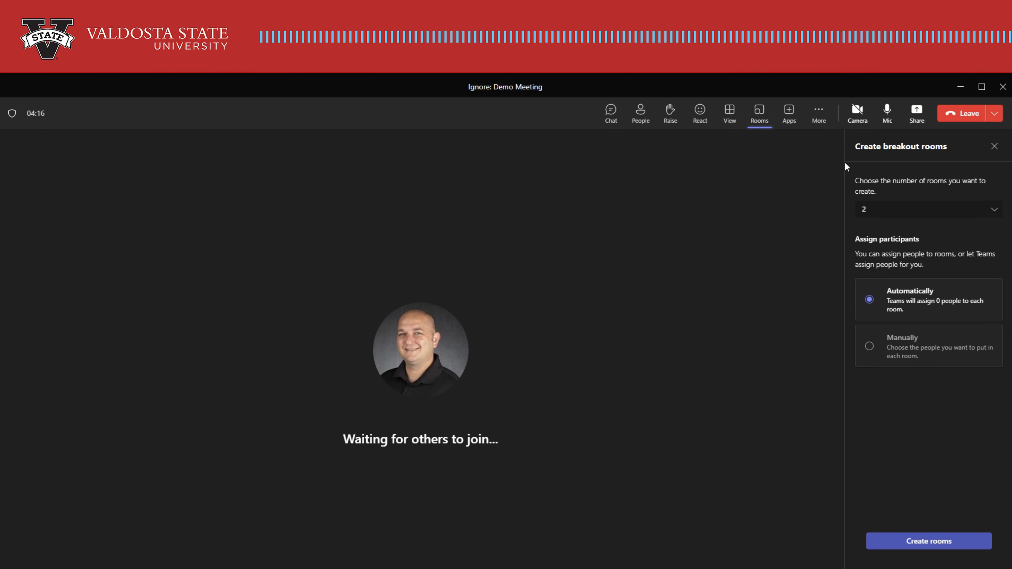
{"action": "left_click", "coordinate": [995, 214]}
{"action": "left_click", "coordinate": [995, 214]}
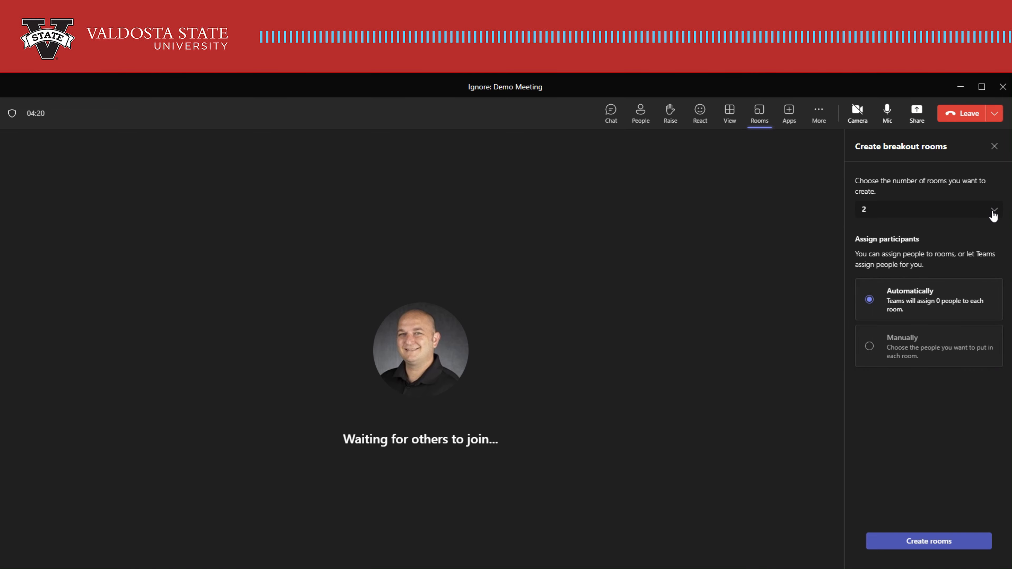